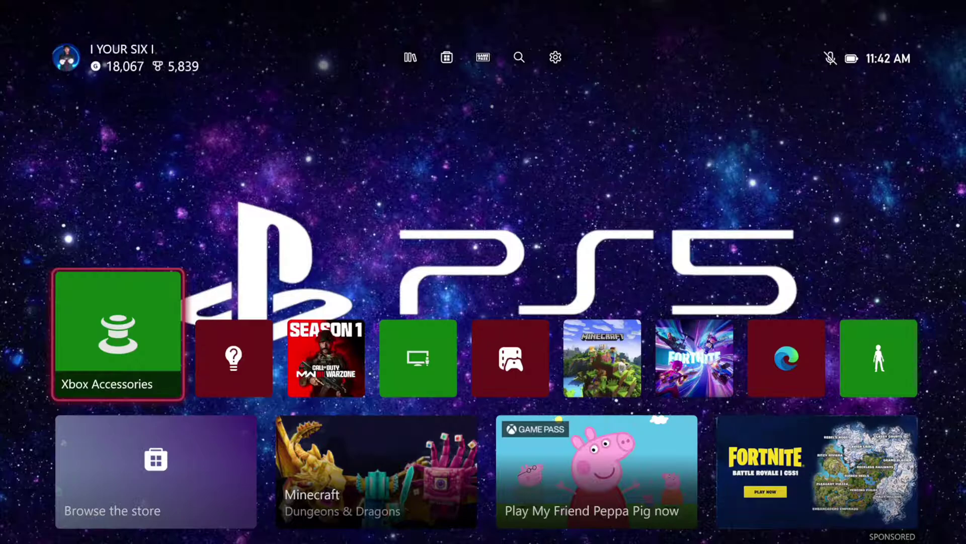
- Go from the Settings gear to Devices & connections > Remote features, which shows remote features enabled
key(Up)
key(Right)
key(Right)
key(Right)
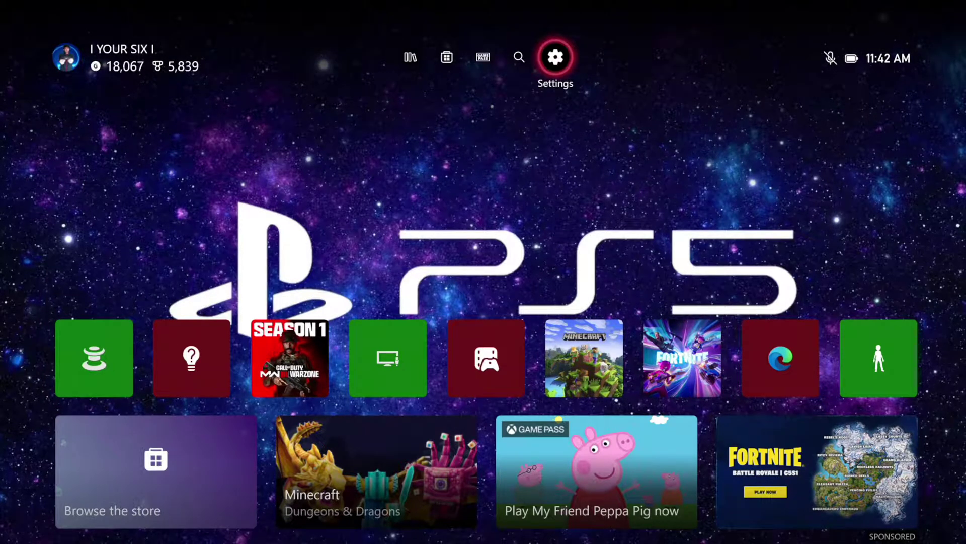
key(Return)
key(Down)
key(Down)
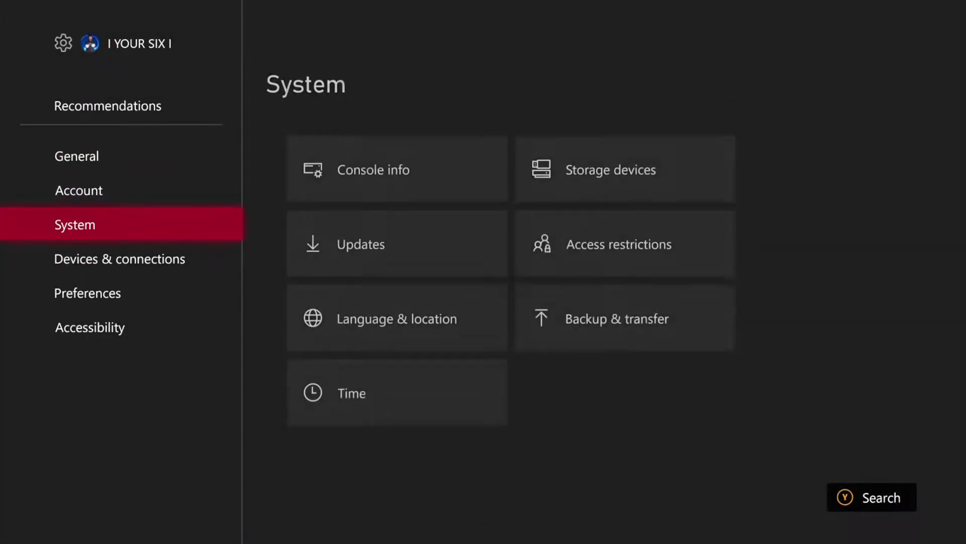
key(Down)
key(Right)
key(Down)
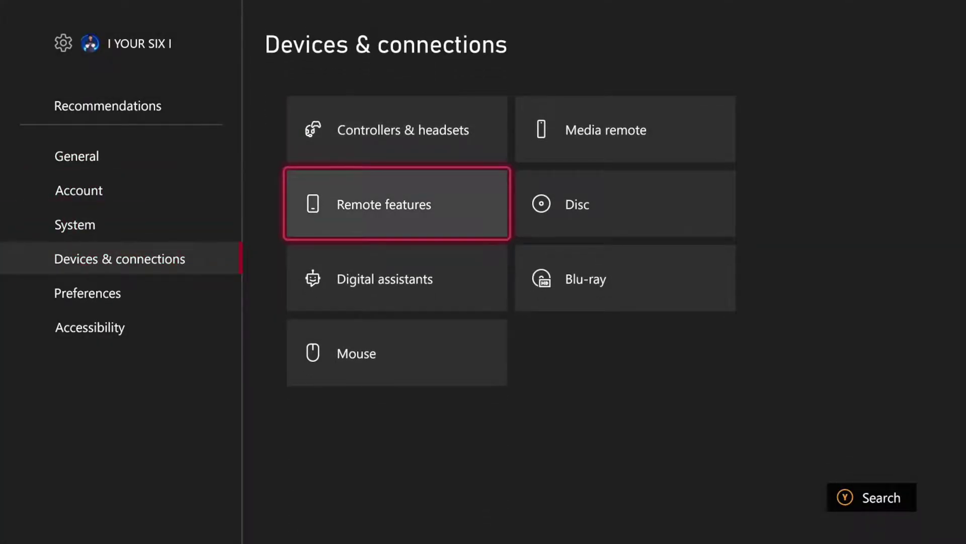
key(Return)
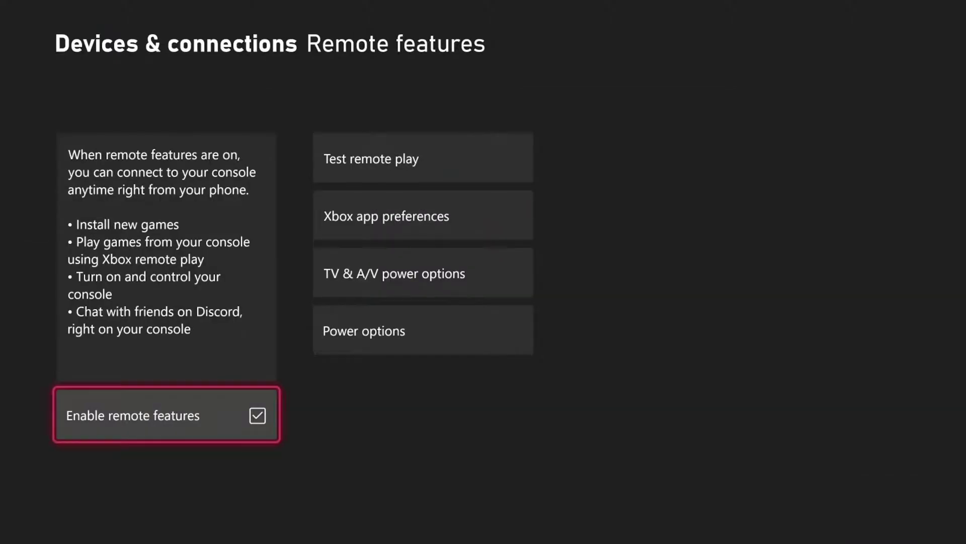
key(Right)
key(Left)
key(Right)
key(Down)
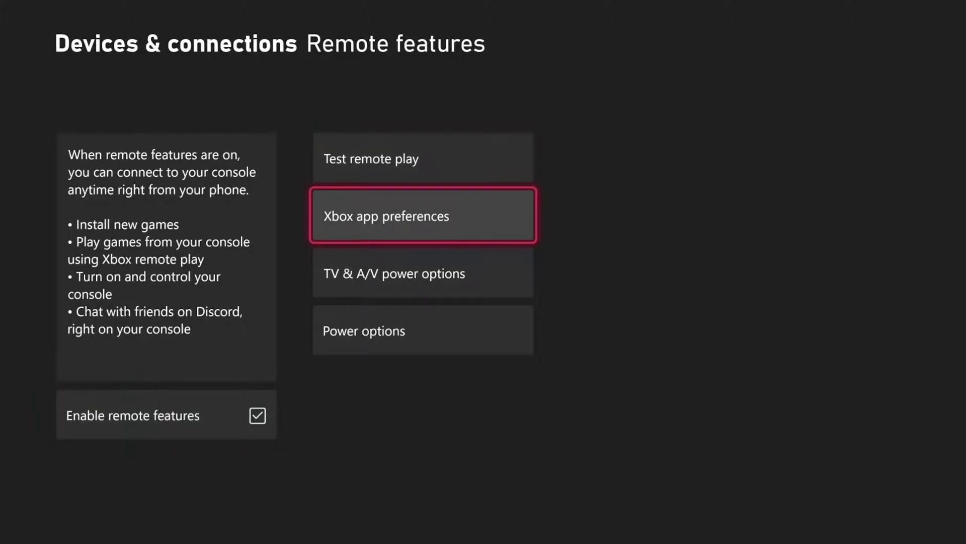
key(Return)
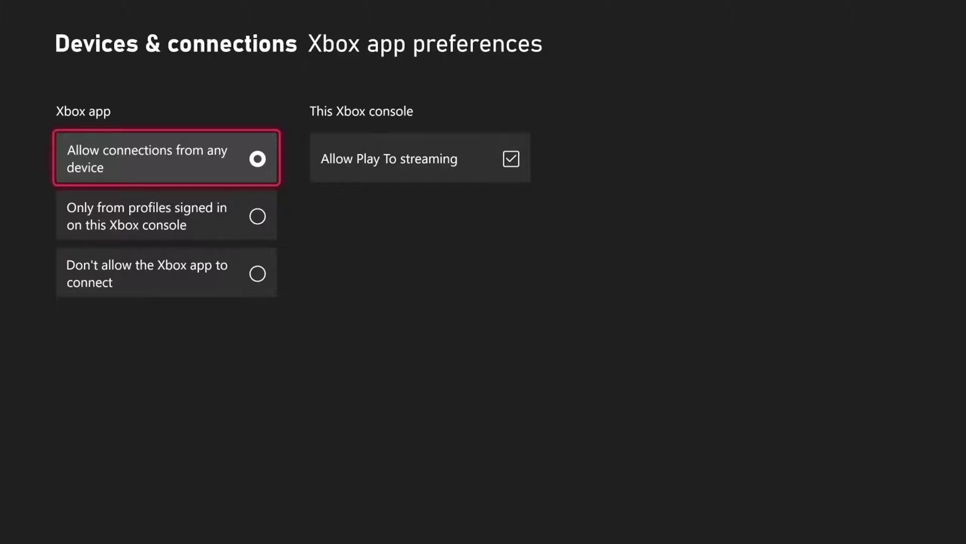
key(Right)
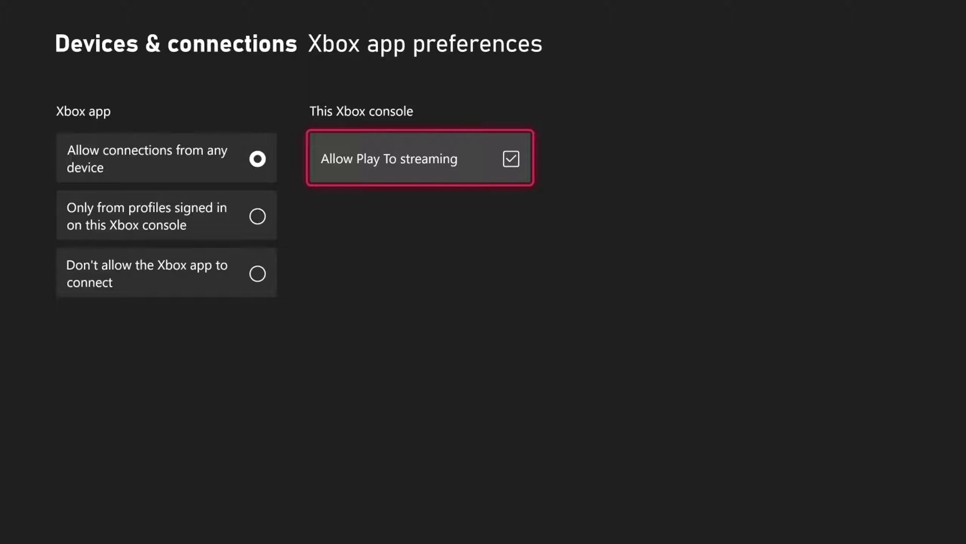
key(Left)
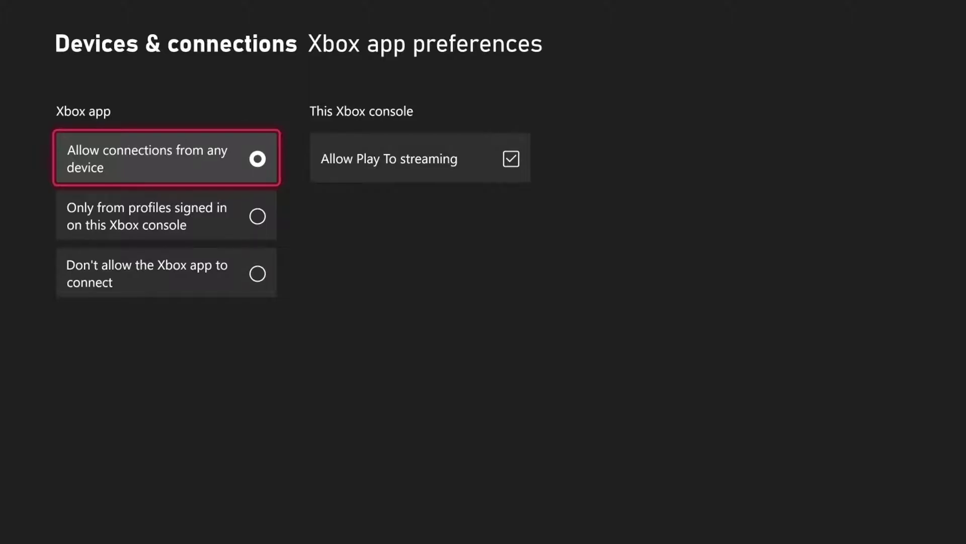
key(Down)
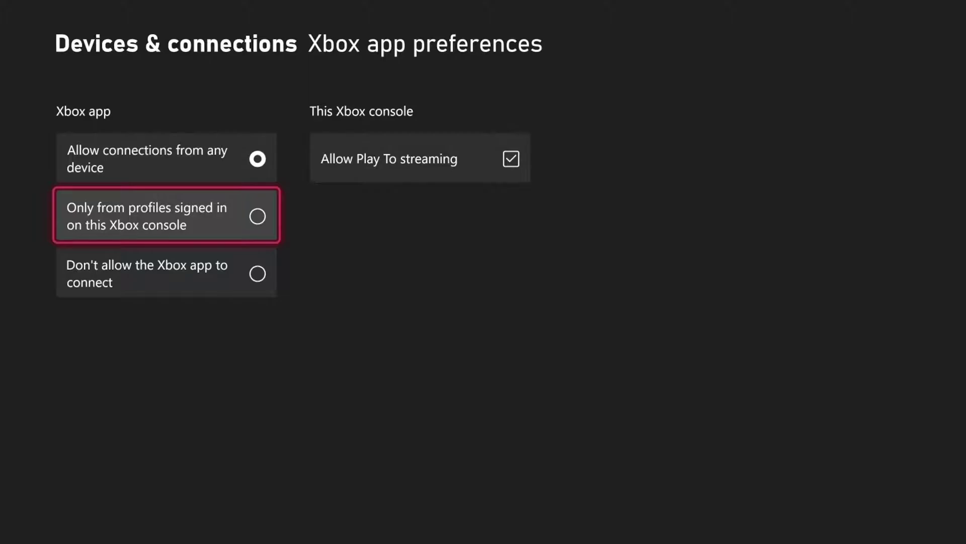
key(Down)
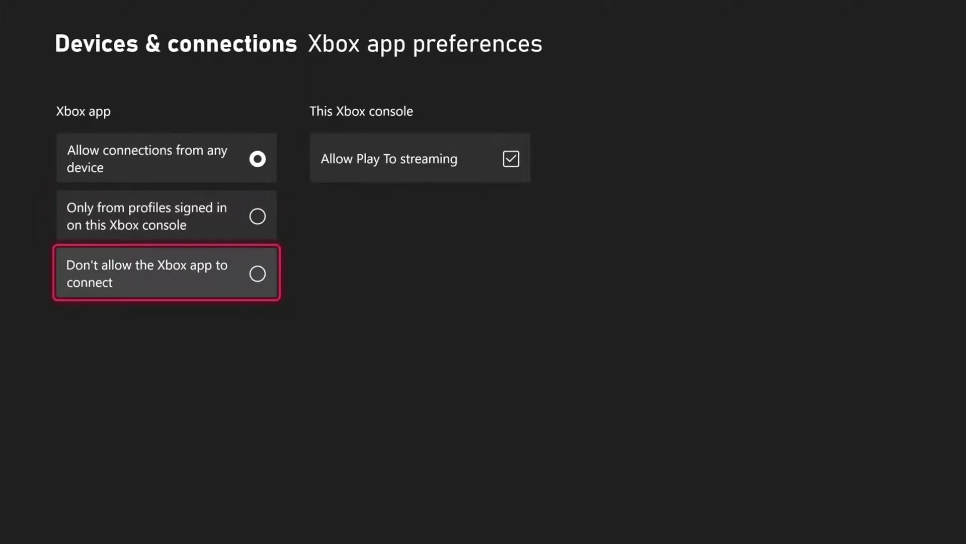
key(Up)
key(Escape)
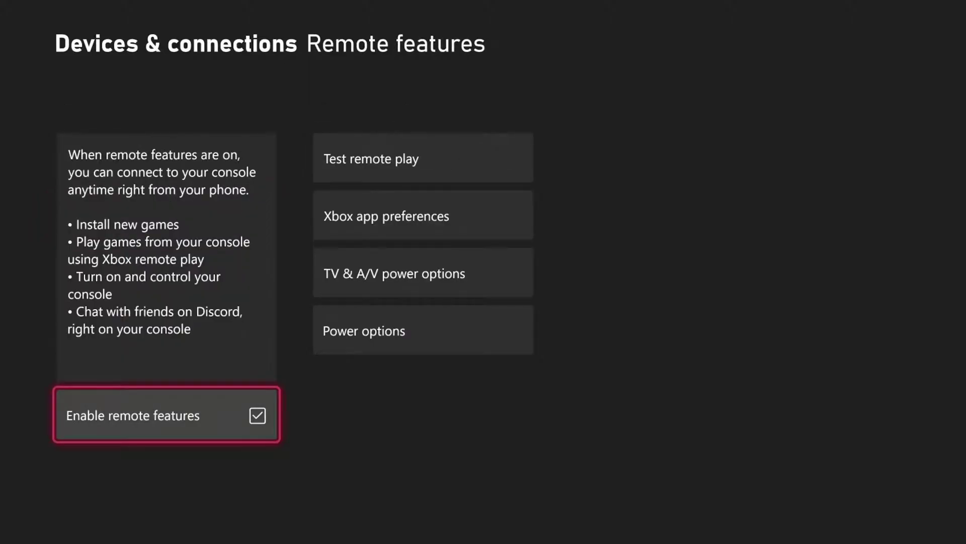